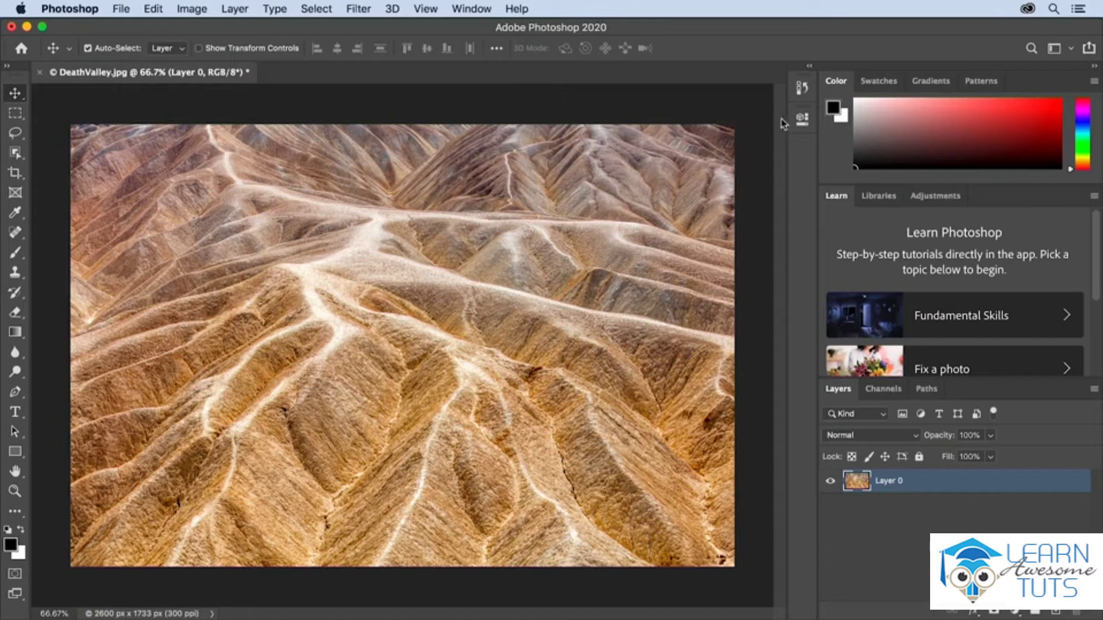
{"action": "left_click", "coordinate": [1062, 51]}
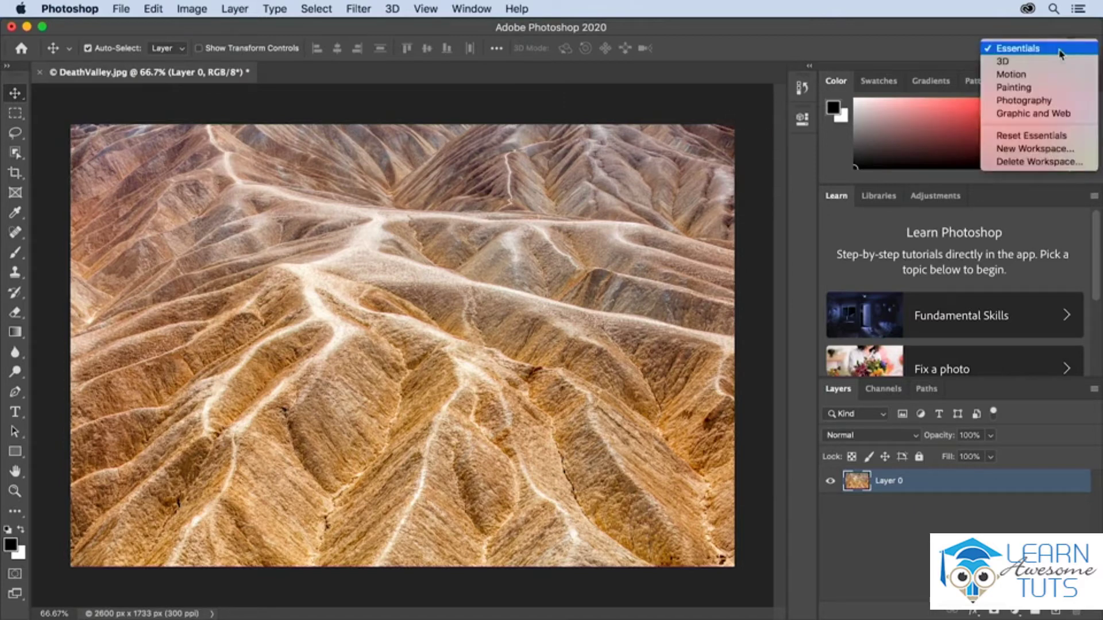
{"action": "left_click", "coordinate": [1046, 106]}
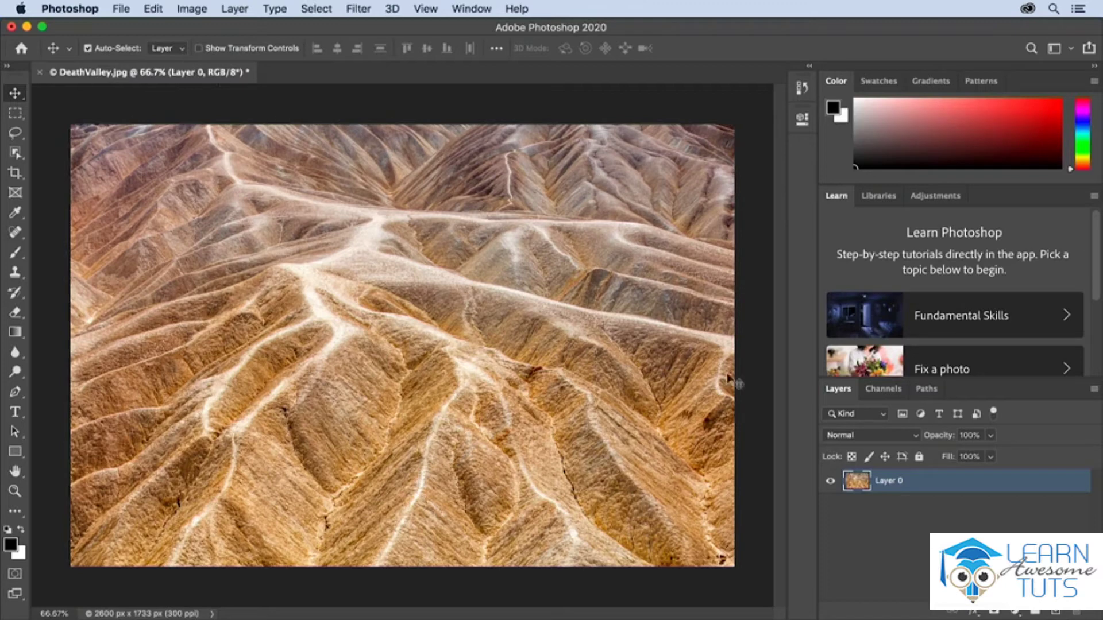
Dock the Layers panel in a new column beside the toolbar and place the Paths panel above it
{"action": "left_click_drag", "start_coordinate": [841, 392], "coordinate": [32, 367]}
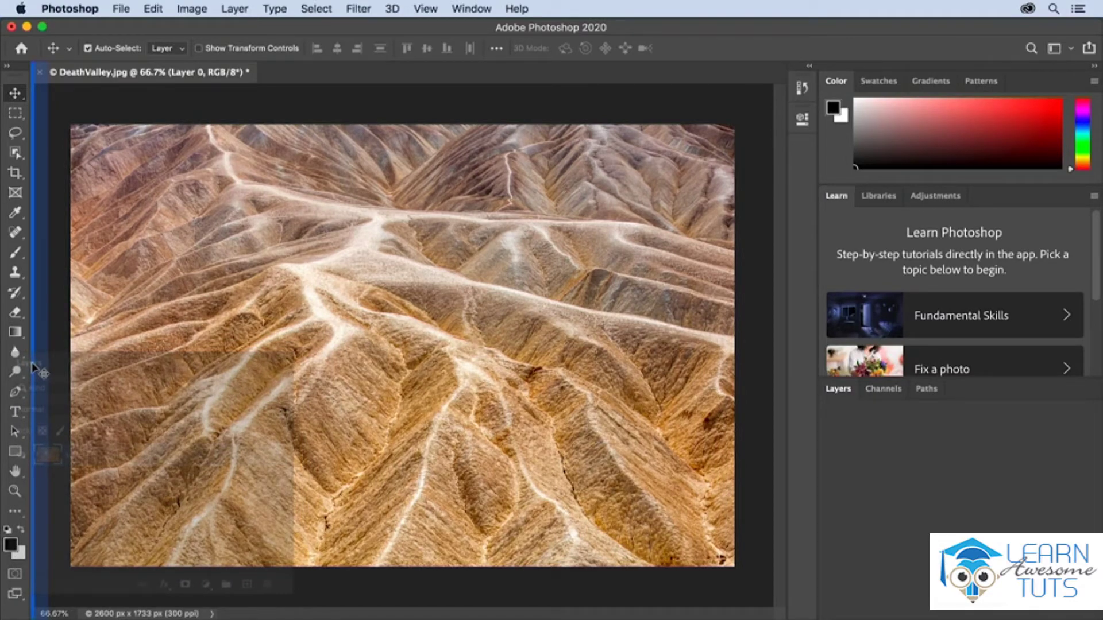
{"action": "left_click_drag", "start_coordinate": [33, 368], "coordinate": [32, 366]}
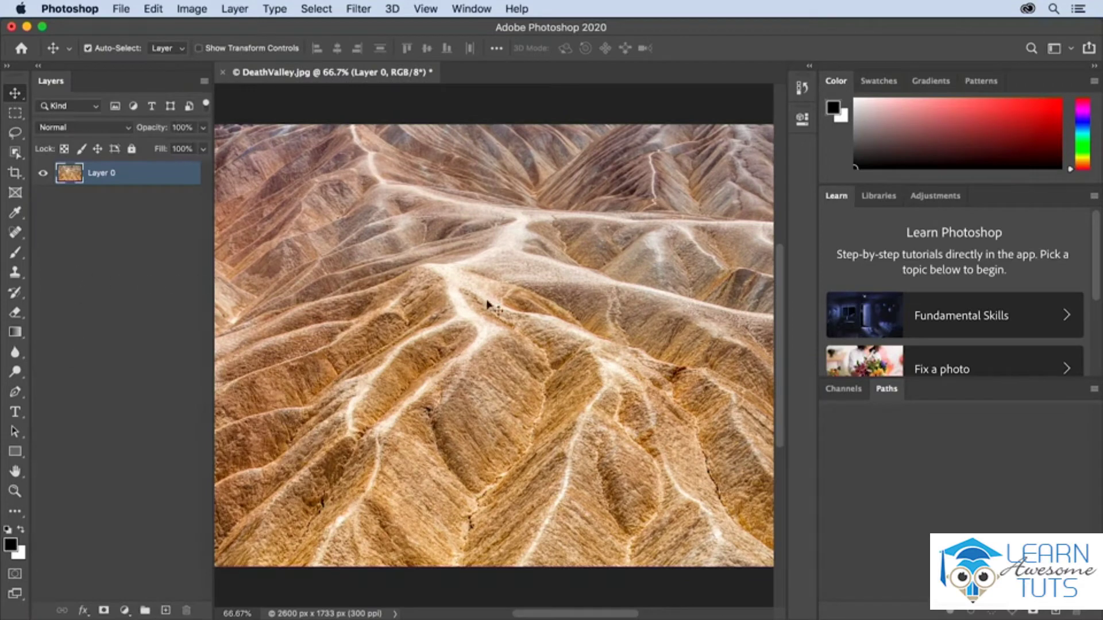
{"action": "left_click_drag", "start_coordinate": [885, 400], "coordinate": [87, 76]}
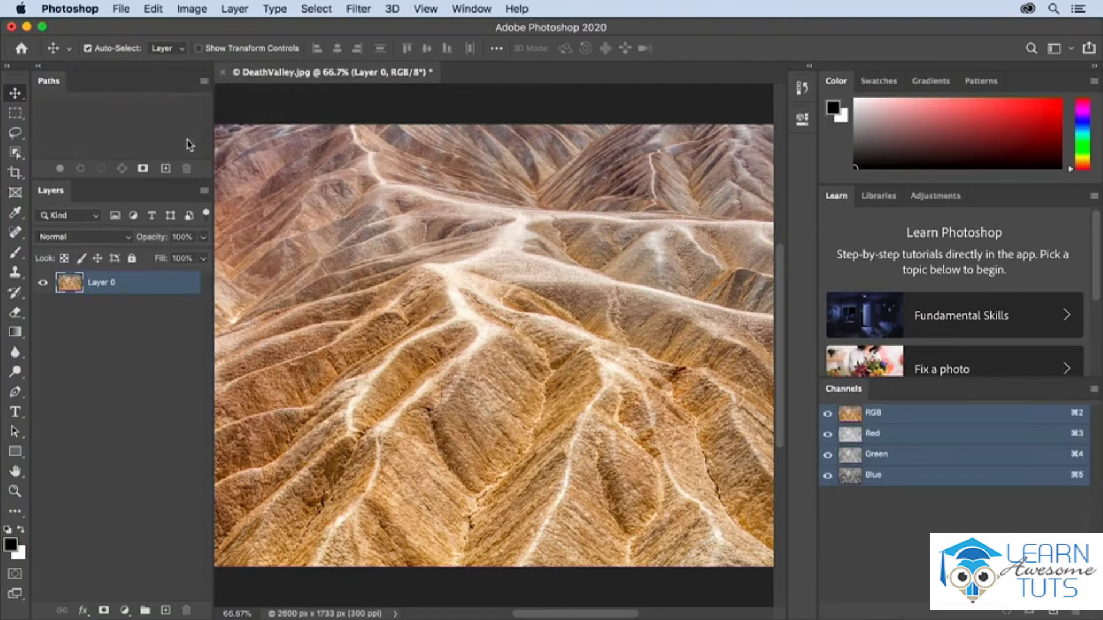
Close the Channels panel and group the Libraries panel with Paths
{"action": "right_click", "coordinate": [832, 393]}
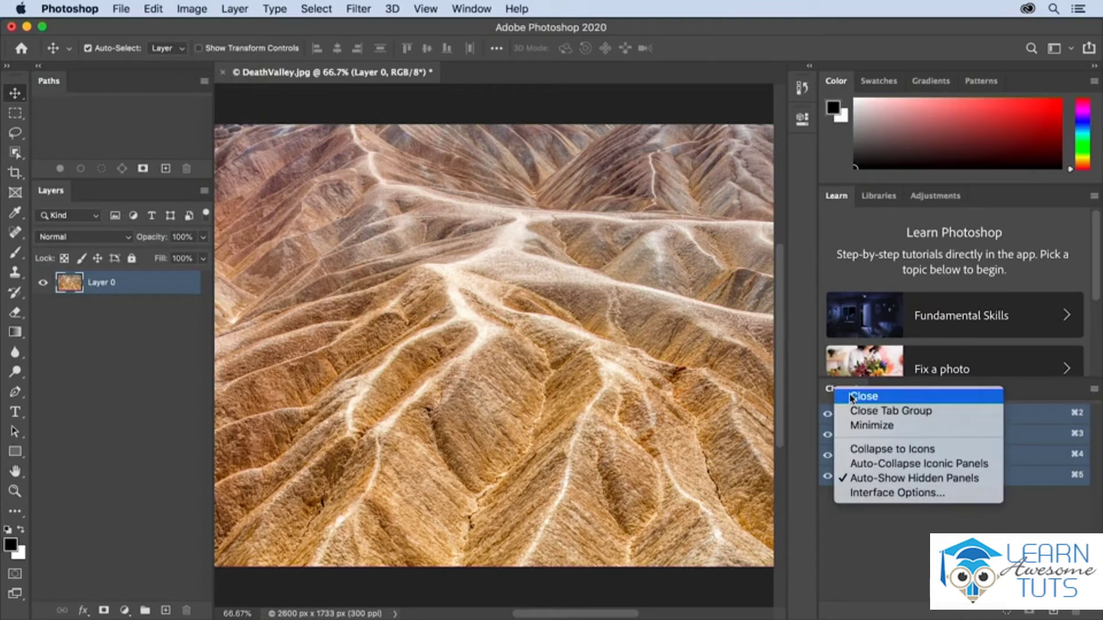
{"action": "left_click", "coordinate": [850, 396]}
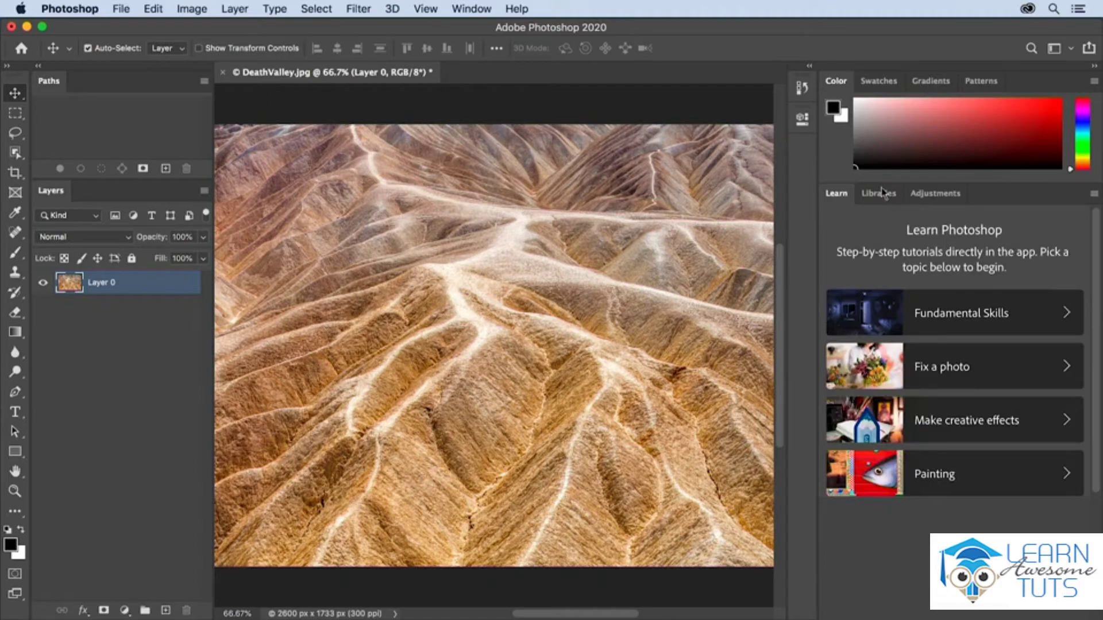
{"action": "left_click_drag", "start_coordinate": [882, 193], "coordinate": [101, 78]}
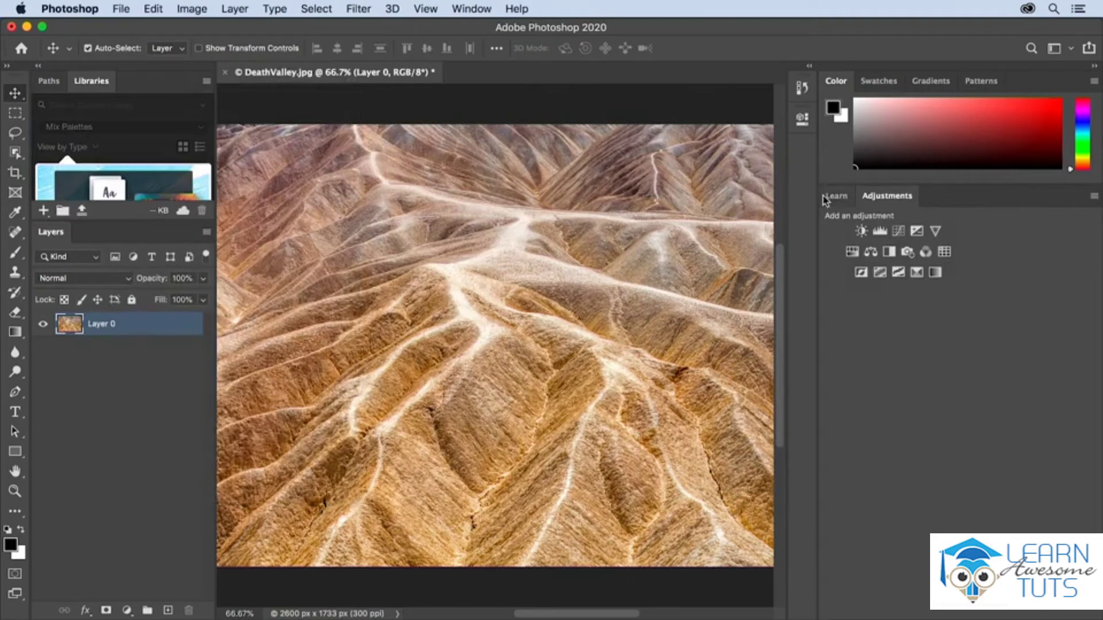
Close the Learn and Adjustments panel group and the Color panel group
{"action": "right_click", "coordinate": [876, 197]}
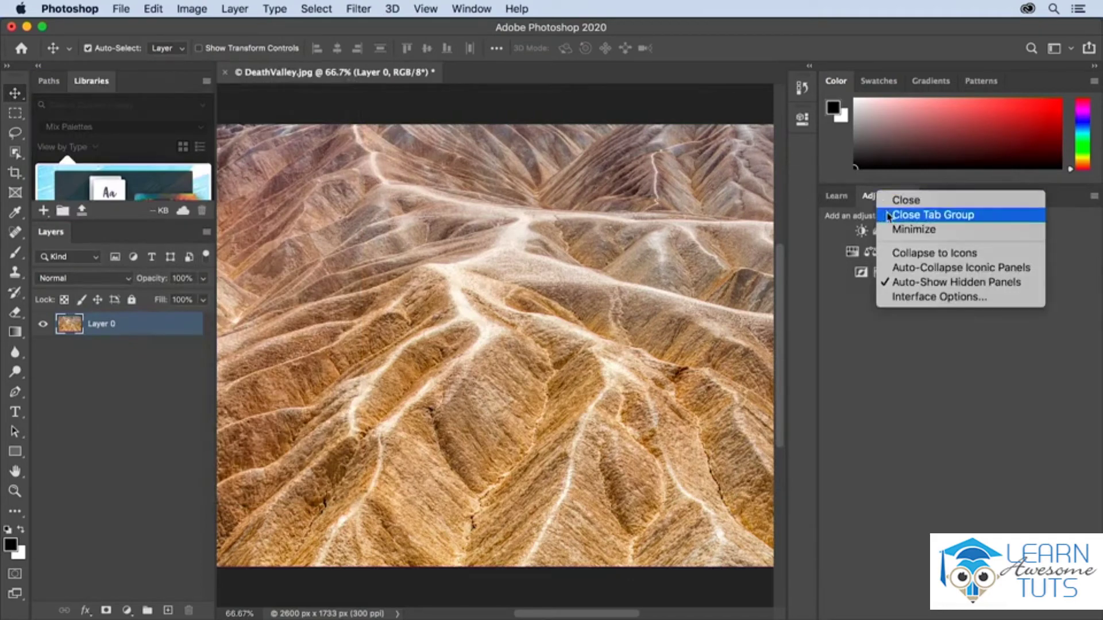
{"action": "left_click", "coordinate": [890, 216]}
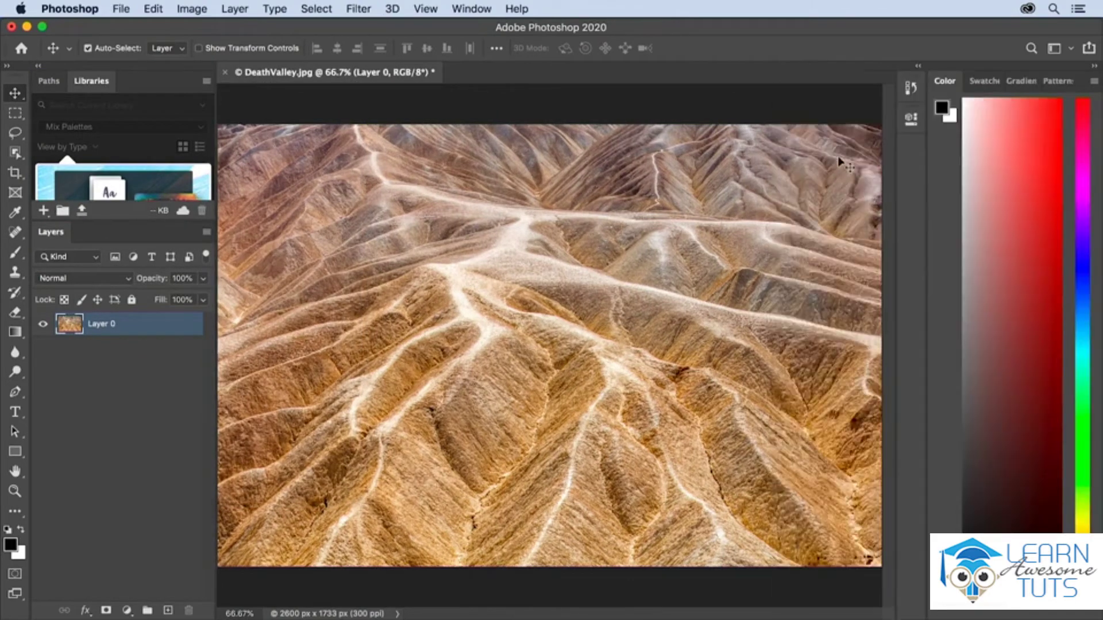
{"action": "right_click", "coordinate": [949, 85]}
{"action": "left_click", "coordinate": [956, 104]}
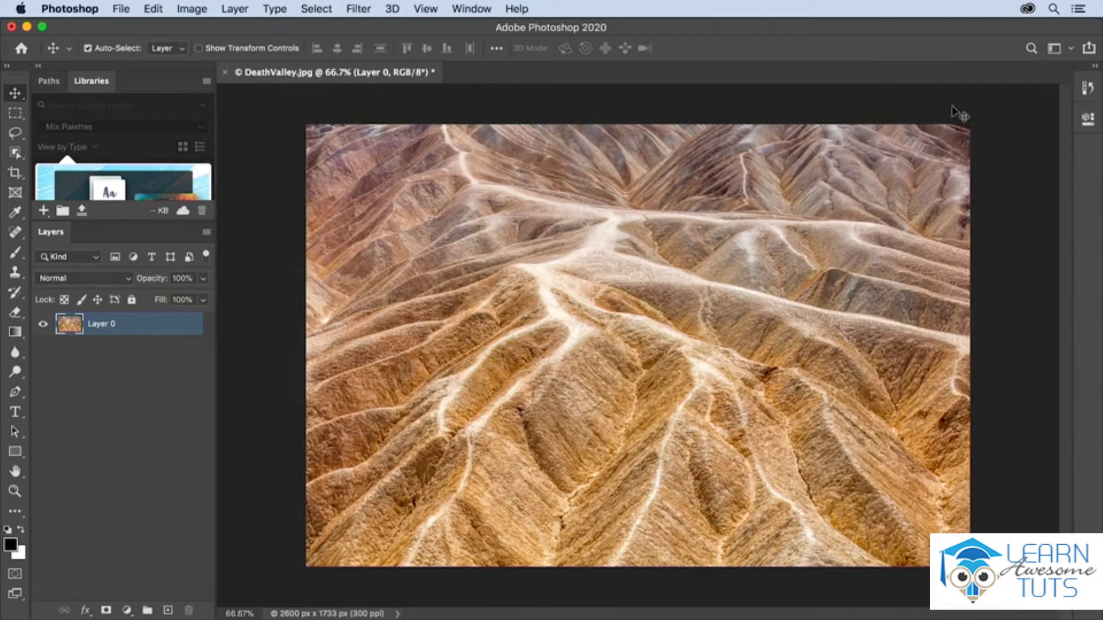
Group the History panel with Layers and bring Layers to the front
{"action": "left_click", "coordinate": [1088, 91]}
{"action": "left_click_drag", "start_coordinate": [909, 81], "coordinate": [119, 238]}
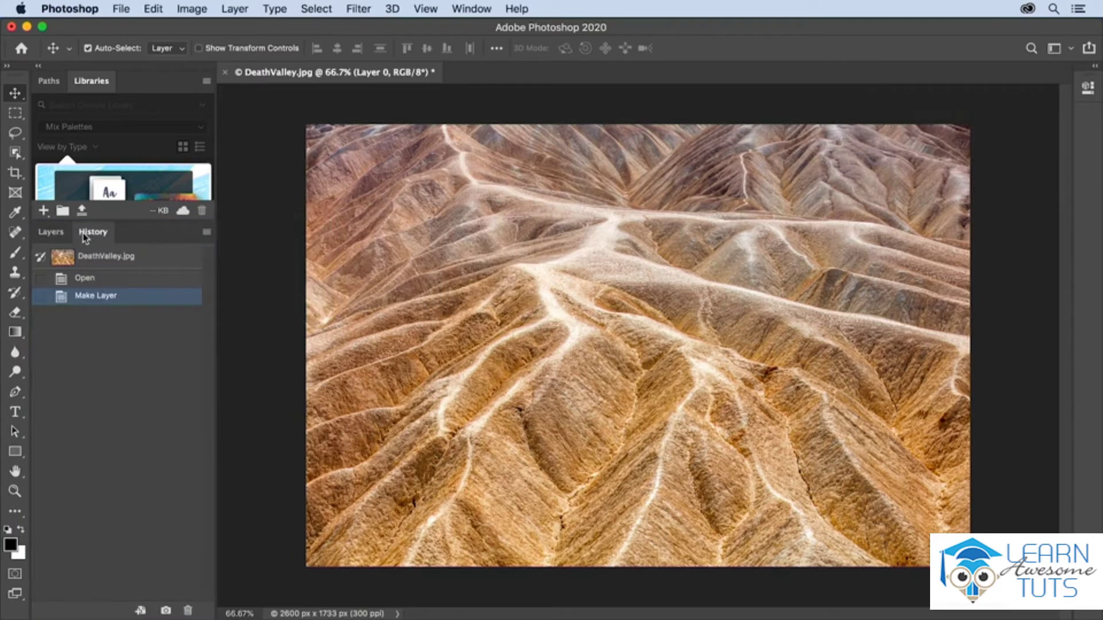
{"action": "left_click", "coordinate": [50, 233]}
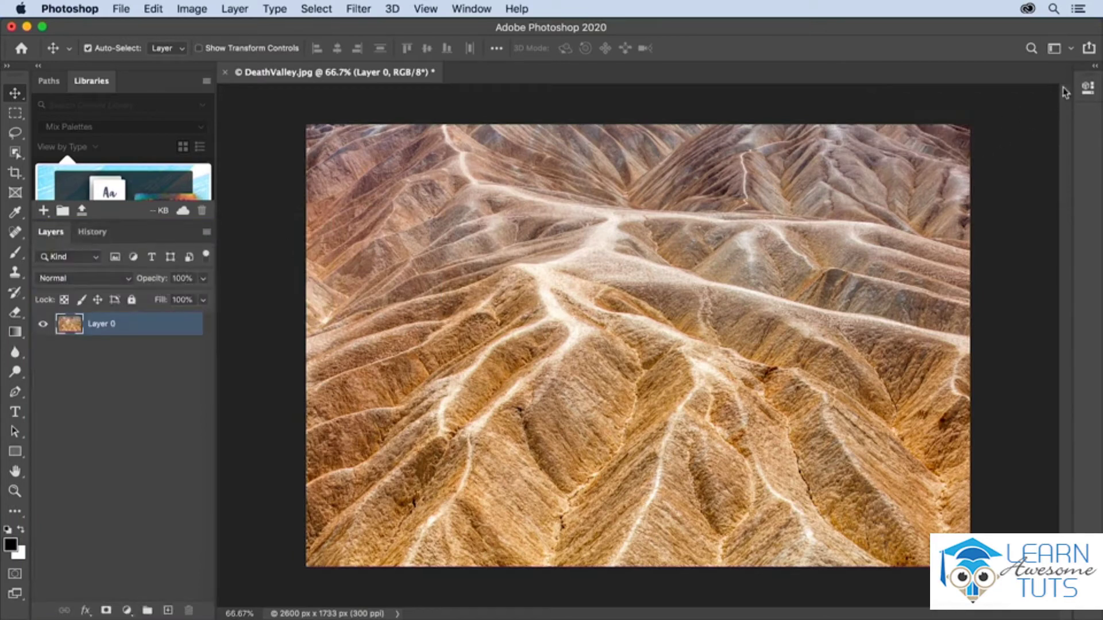
Dock the Properties panel in its own narrowed column beside Layers and bring Paths in front of Libraries
{"action": "left_click", "coordinate": [1087, 87]}
{"action": "left_click_drag", "start_coordinate": [901, 81], "coordinate": [221, 228]}
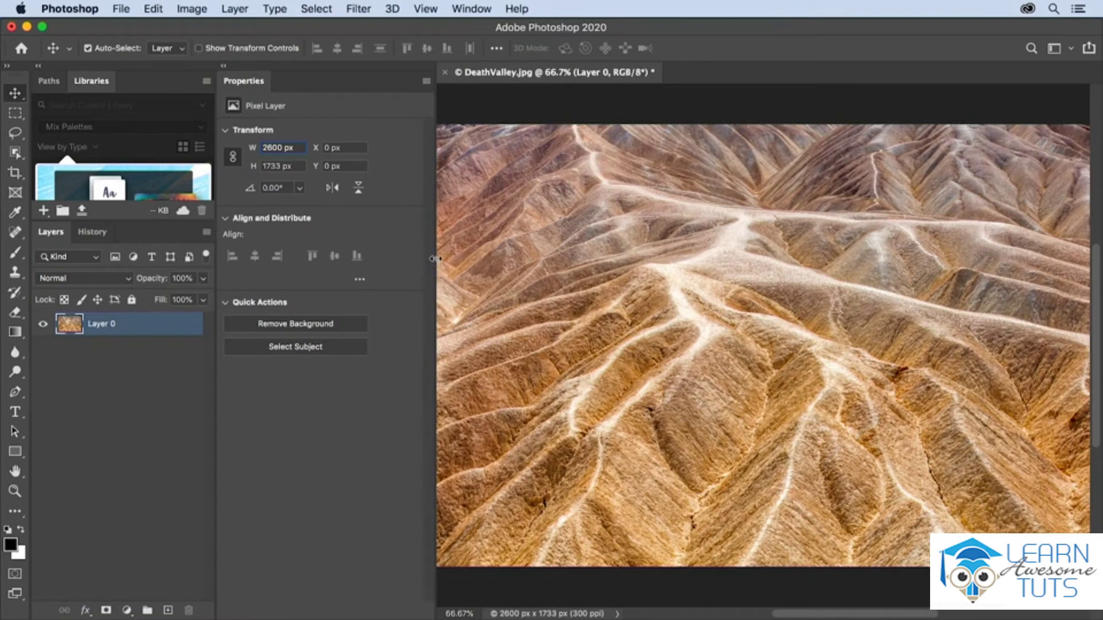
{"action": "left_click_drag", "start_coordinate": [435, 259], "coordinate": [359, 280]}
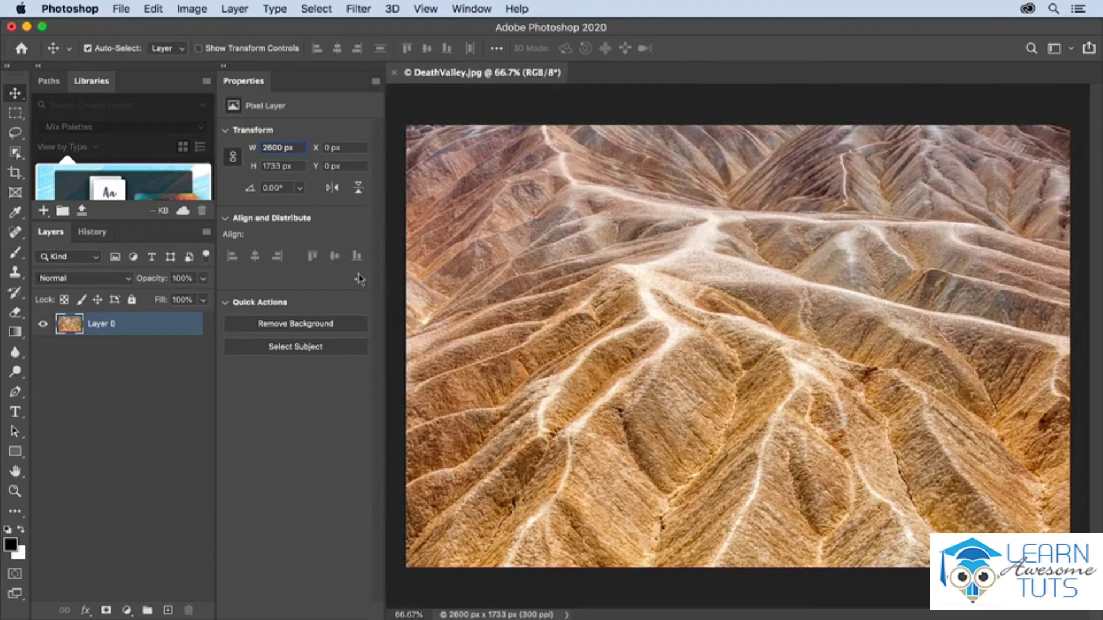
{"action": "left_click", "coordinate": [50, 82]}
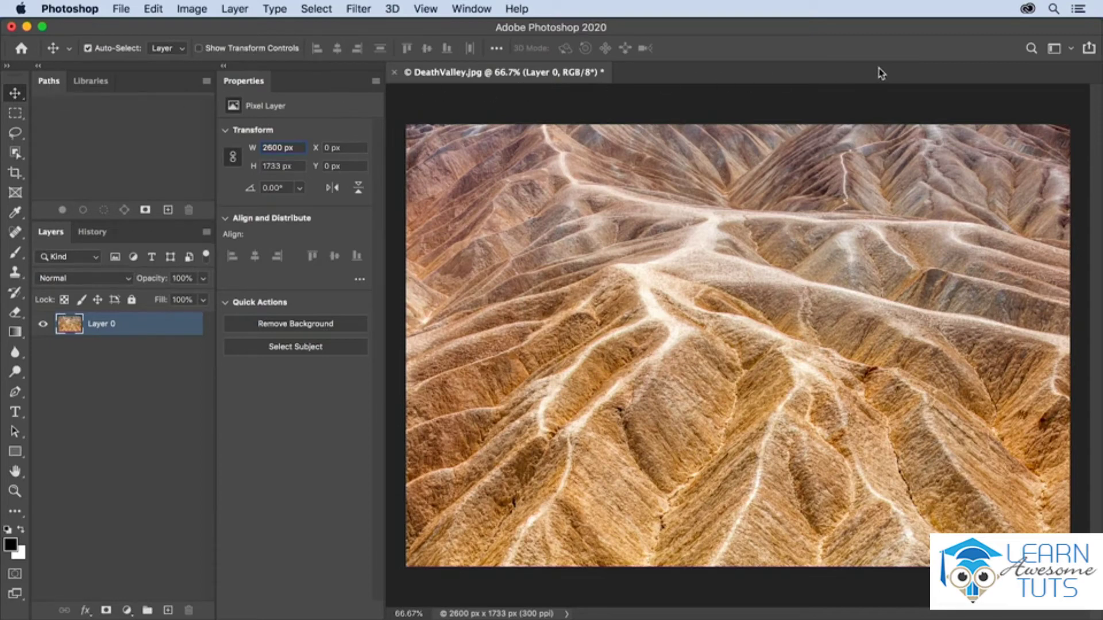
Save the current panel layout as a new workspace named "jk custom"
{"action": "left_click", "coordinate": [1058, 52]}
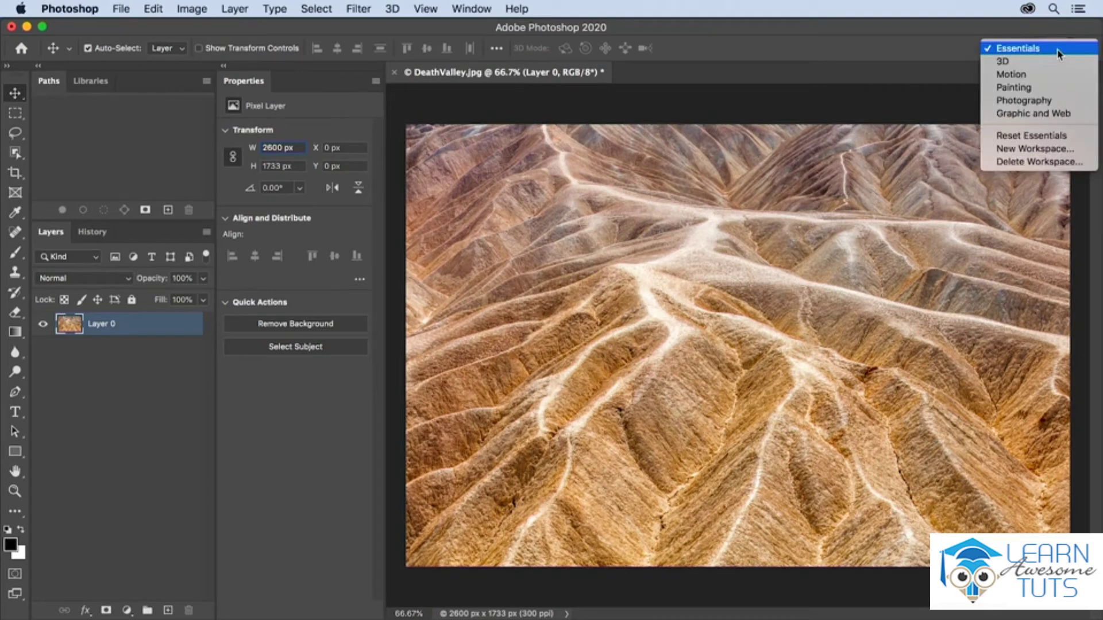
{"action": "left_click", "coordinate": [1034, 149]}
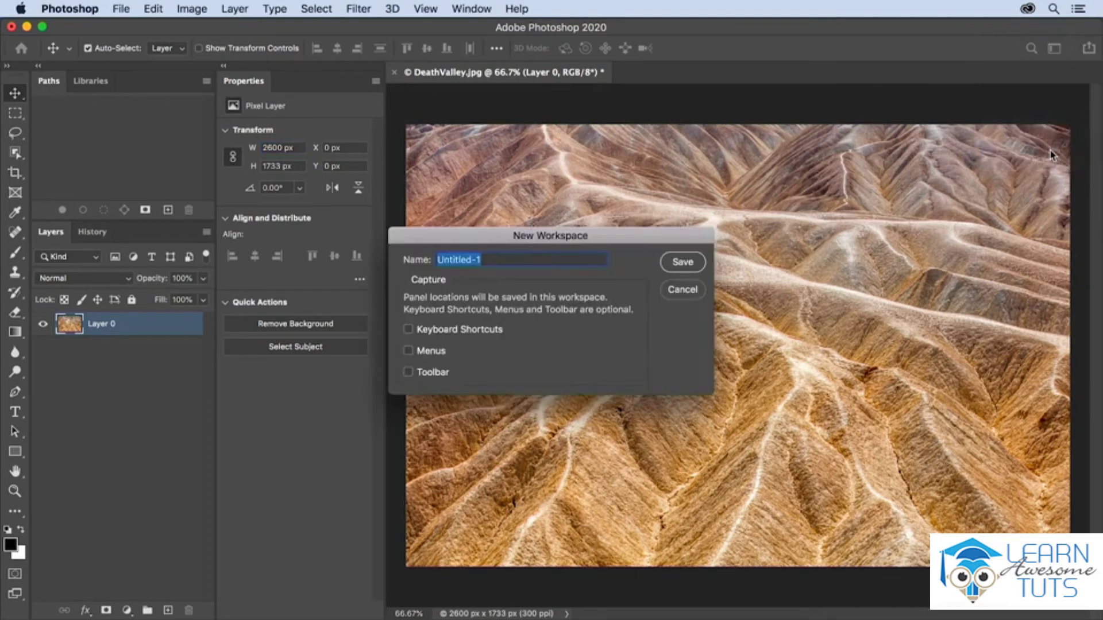
{"action": "type", "text": "jk custom"}
{"action": "left_click", "coordinate": [689, 265]}
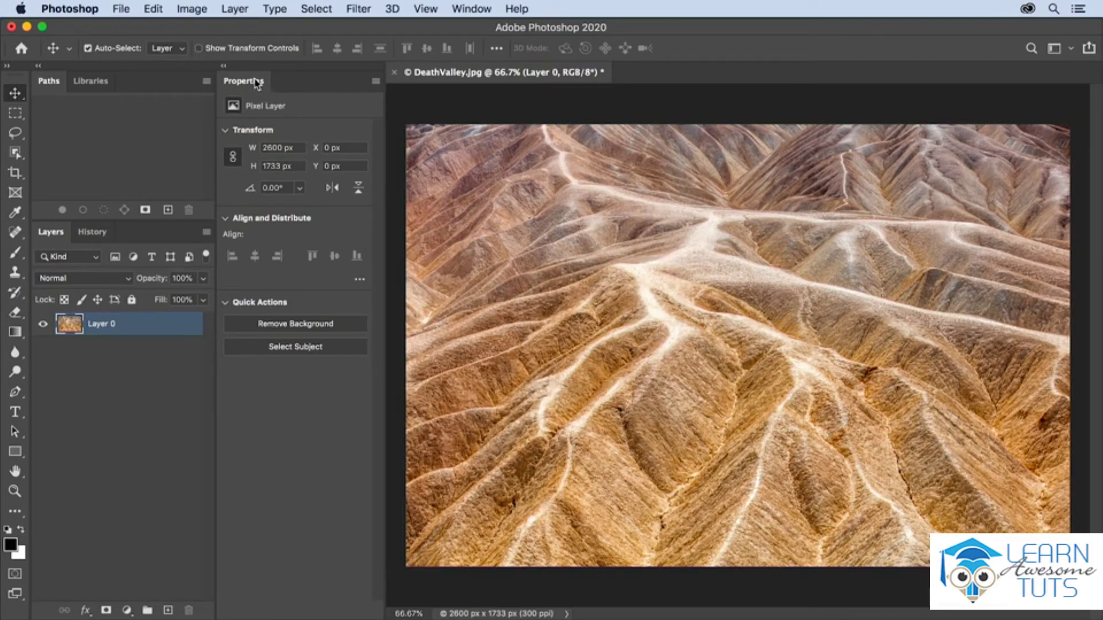
Undock and close the Properties panel, and bring History in front of Layers
{"action": "left_click_drag", "start_coordinate": [257, 83], "coordinate": [374, 122]}
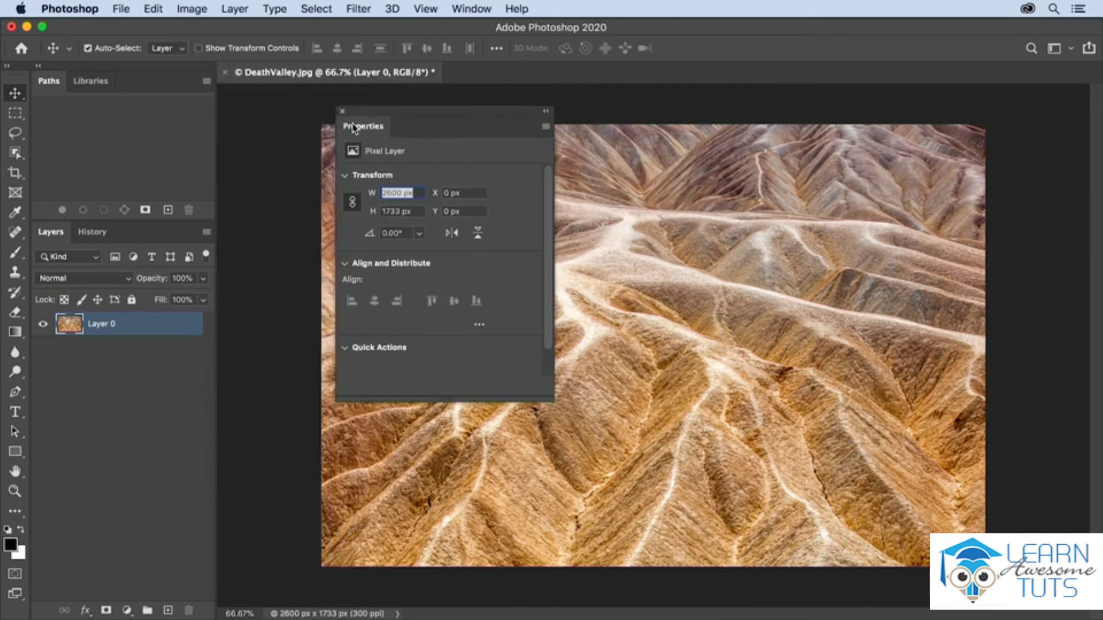
{"action": "left_click", "coordinate": [341, 112]}
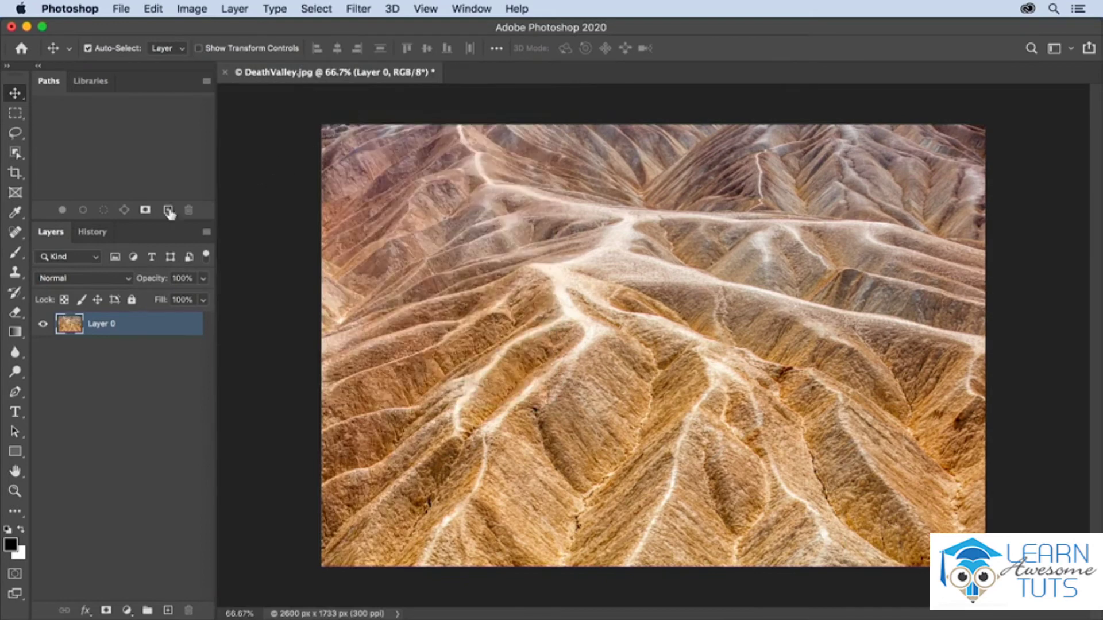
{"action": "left_click", "coordinate": [98, 233]}
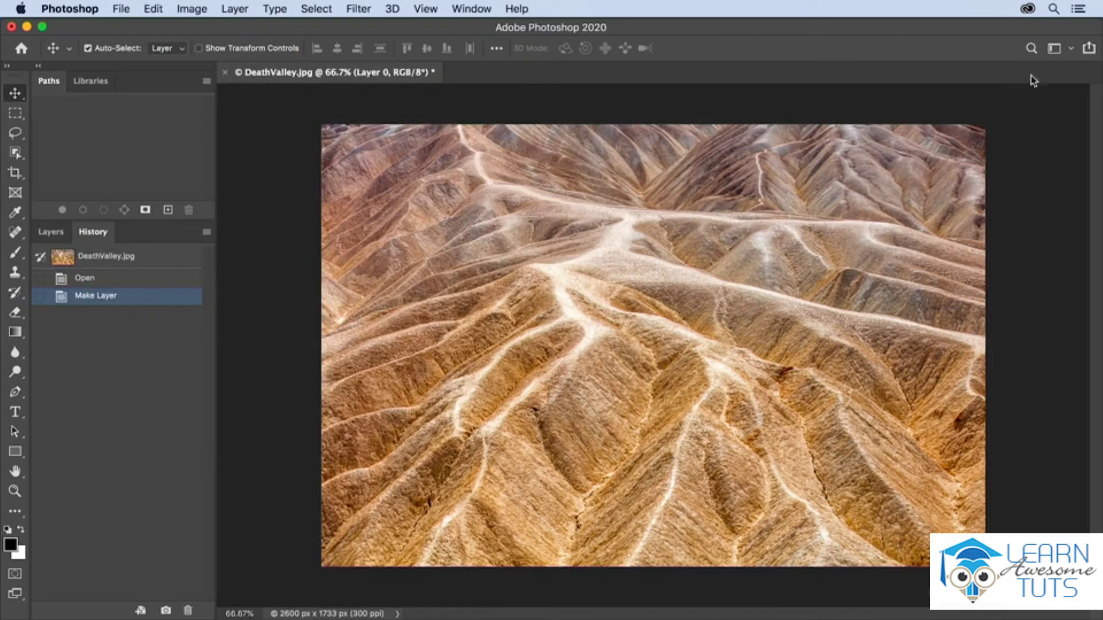
Reset the jk custom workspace to its saved panel layout
{"action": "left_click", "coordinate": [1057, 52]}
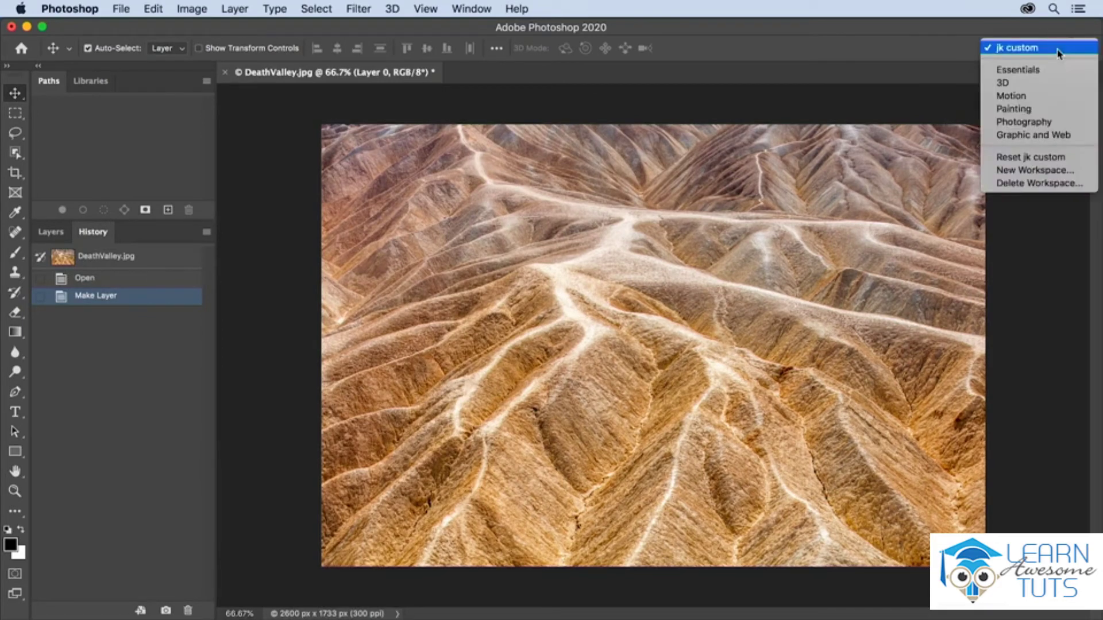
{"action": "left_click", "coordinate": [1051, 156]}
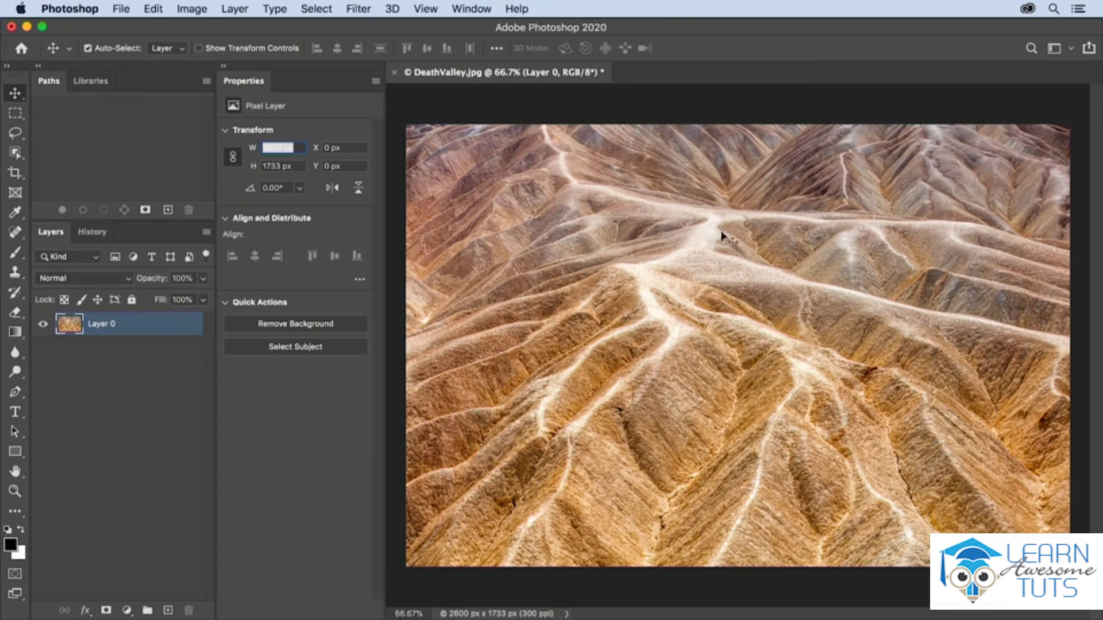
Switch to the Essentials workspace and reset it to its default panel layout
{"action": "left_click", "coordinate": [1054, 51]}
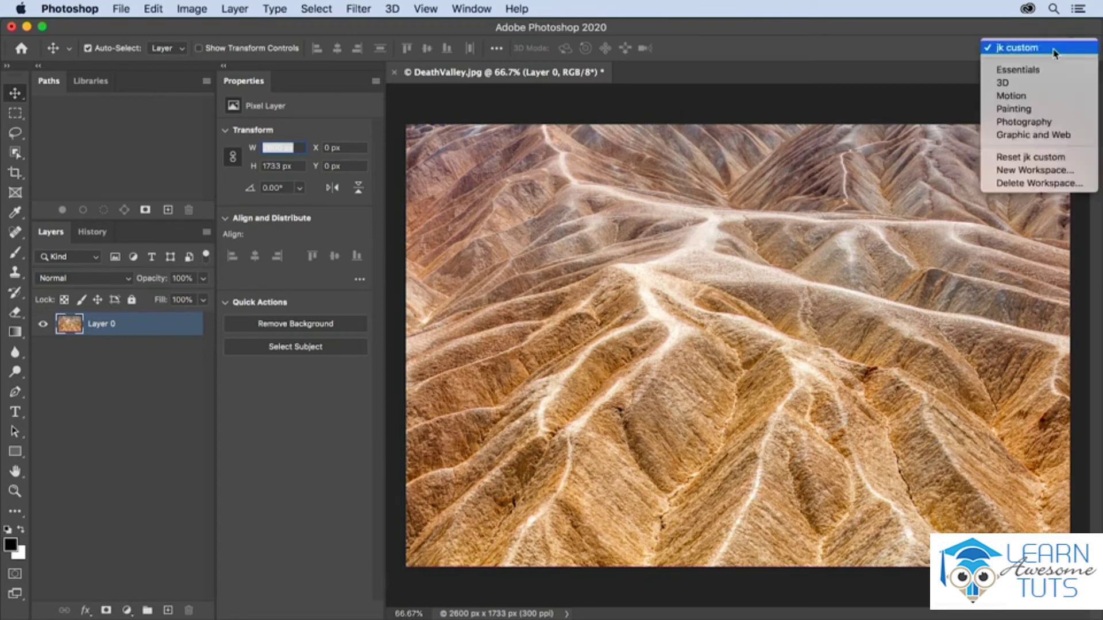
{"action": "left_click", "coordinate": [1051, 70]}
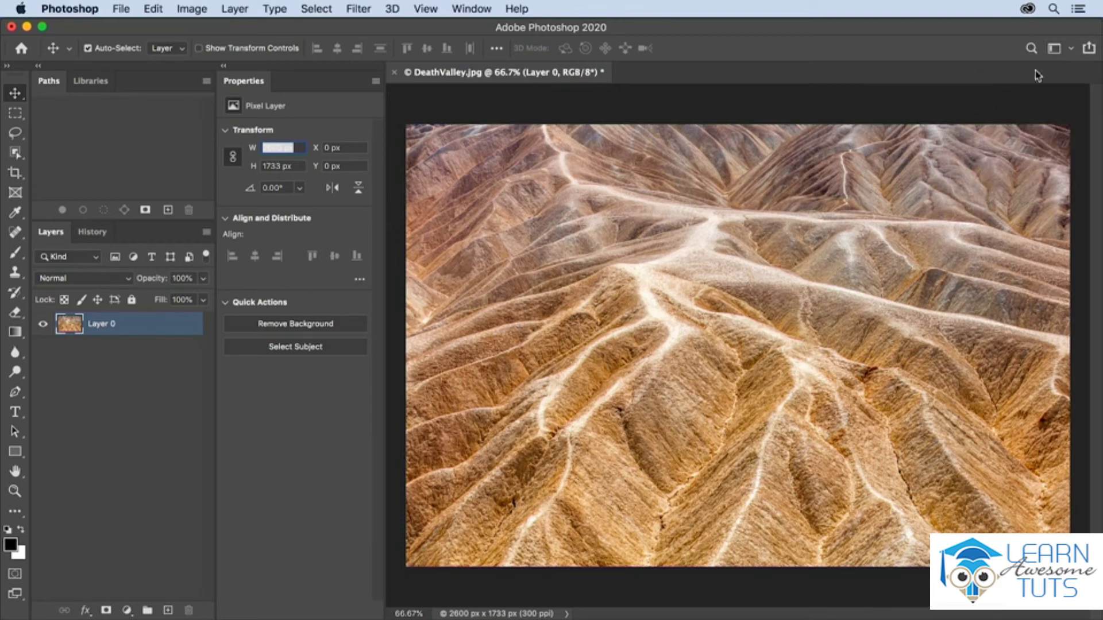
{"action": "left_click", "coordinate": [1057, 50]}
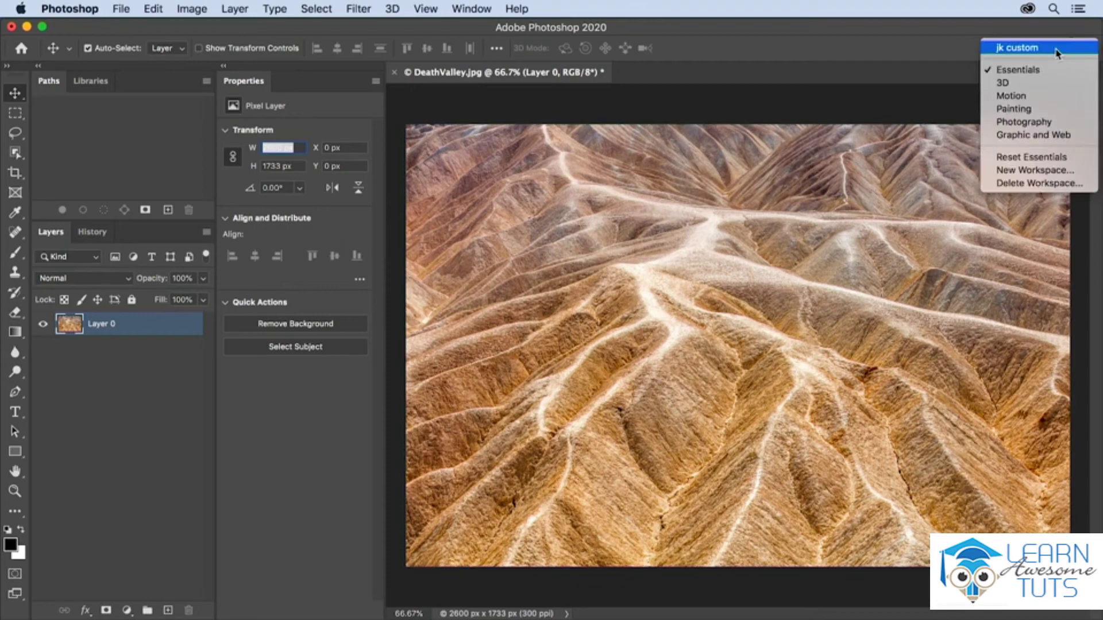
{"action": "left_click", "coordinate": [1054, 157]}
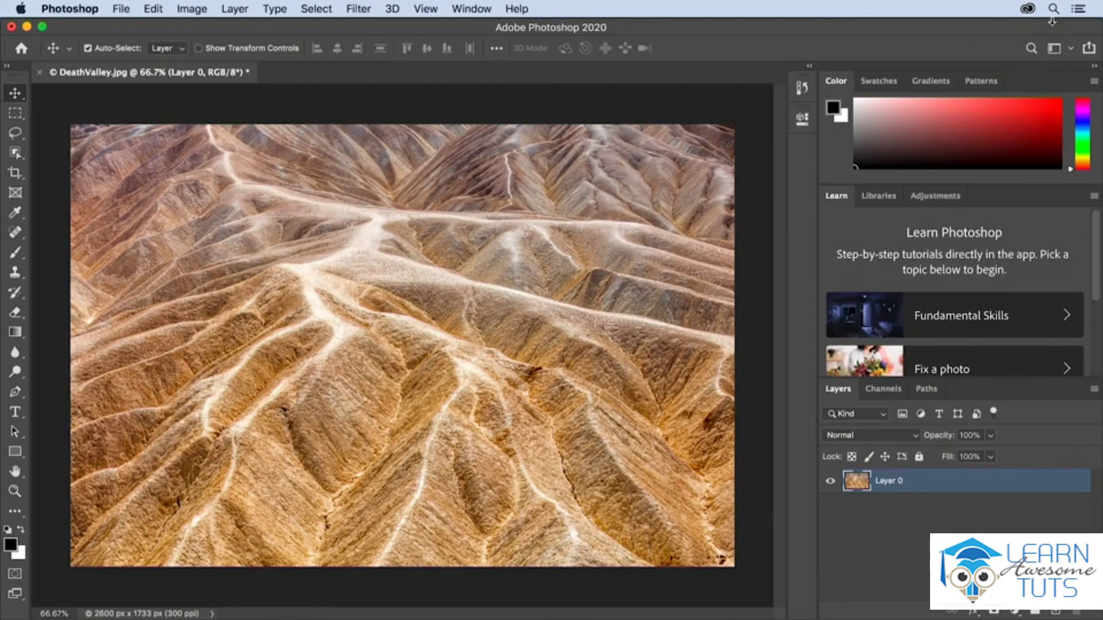
Delete the jk custom workspace
{"action": "left_click", "coordinate": [1055, 48]}
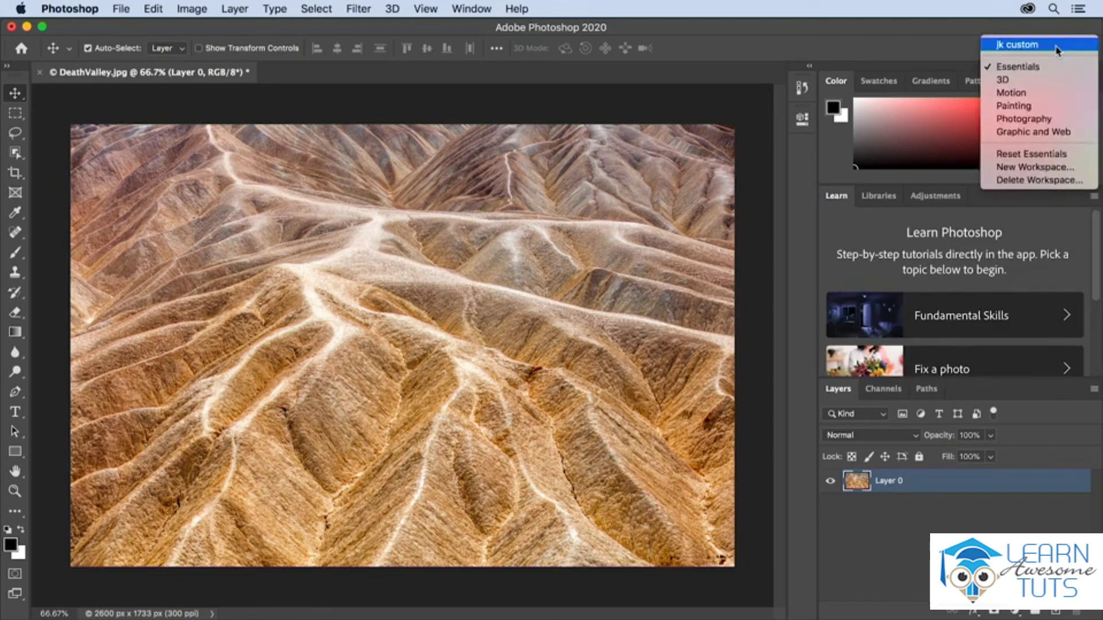
{"action": "left_click", "coordinate": [1056, 180]}
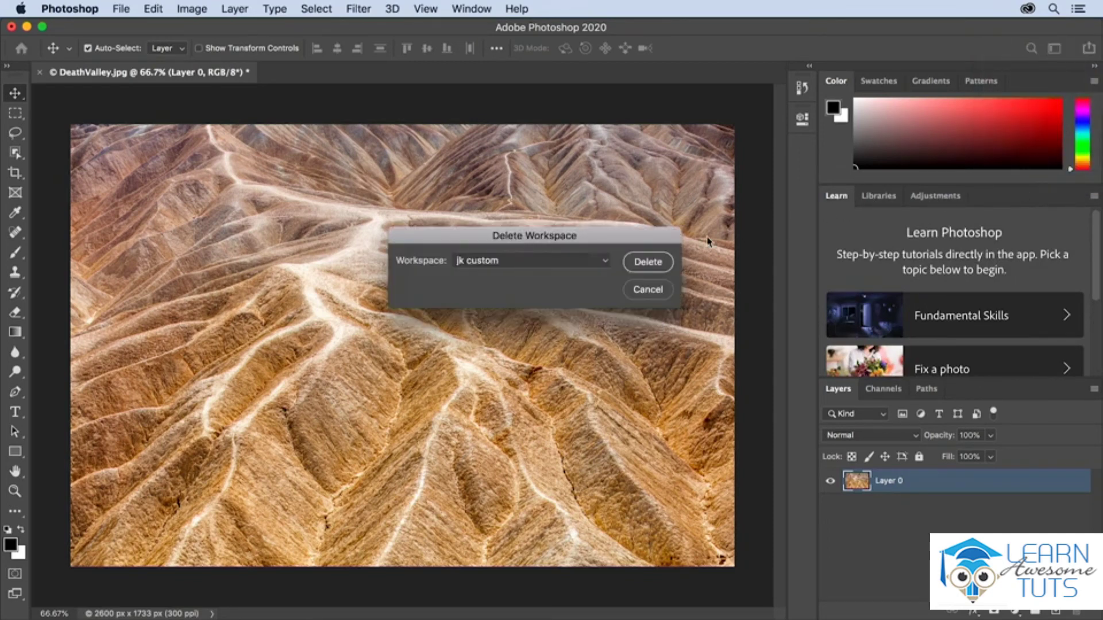
{"action": "left_click", "coordinate": [647, 263]}
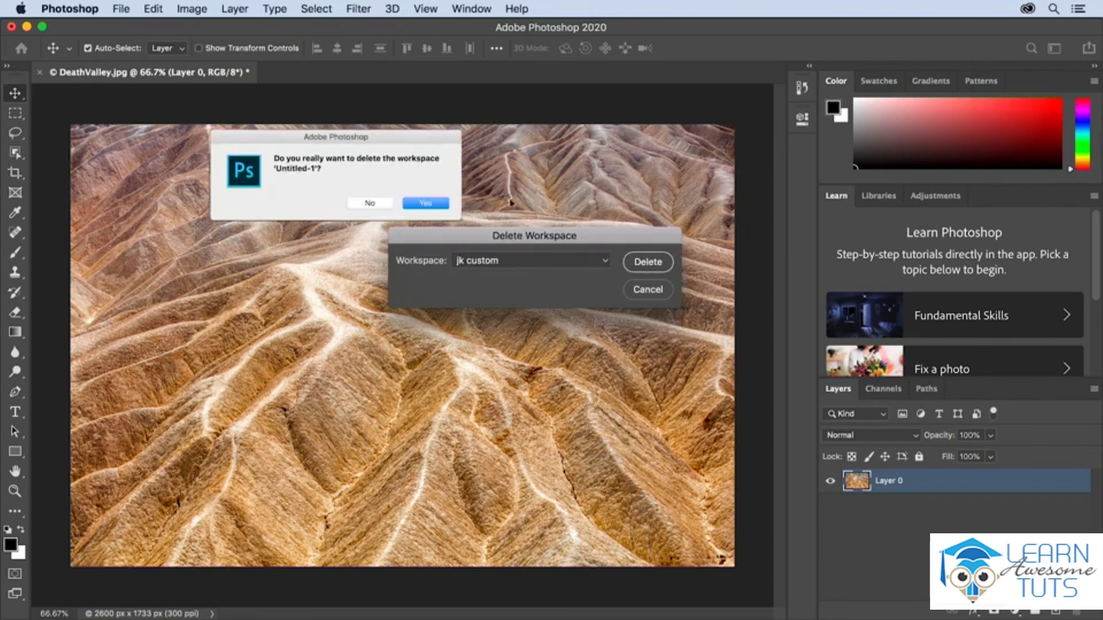
{"action": "left_click", "coordinate": [423, 204]}
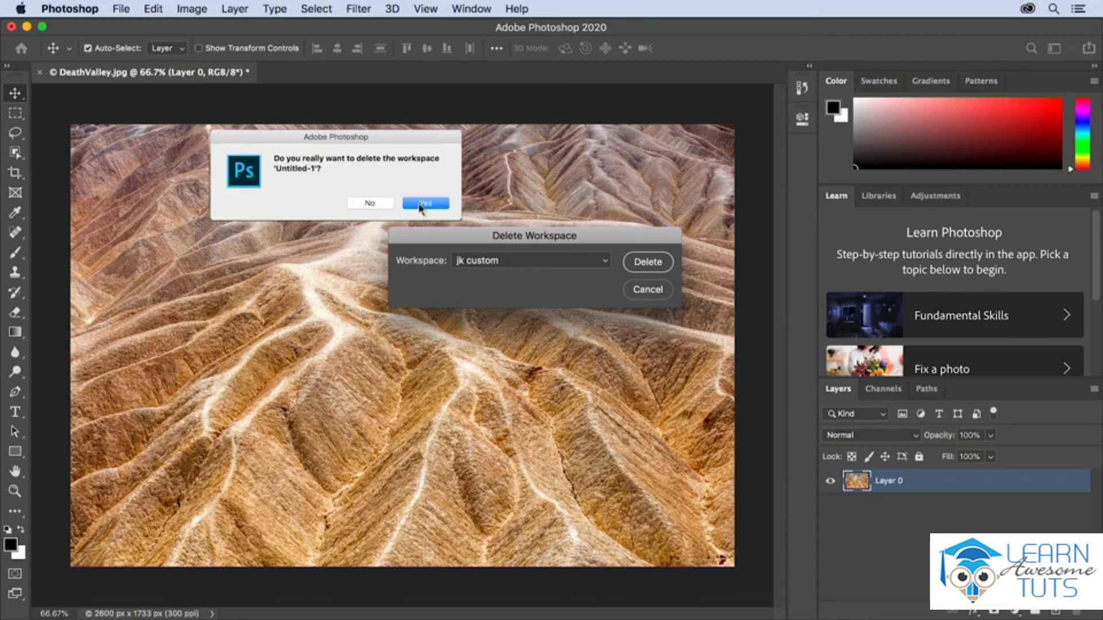